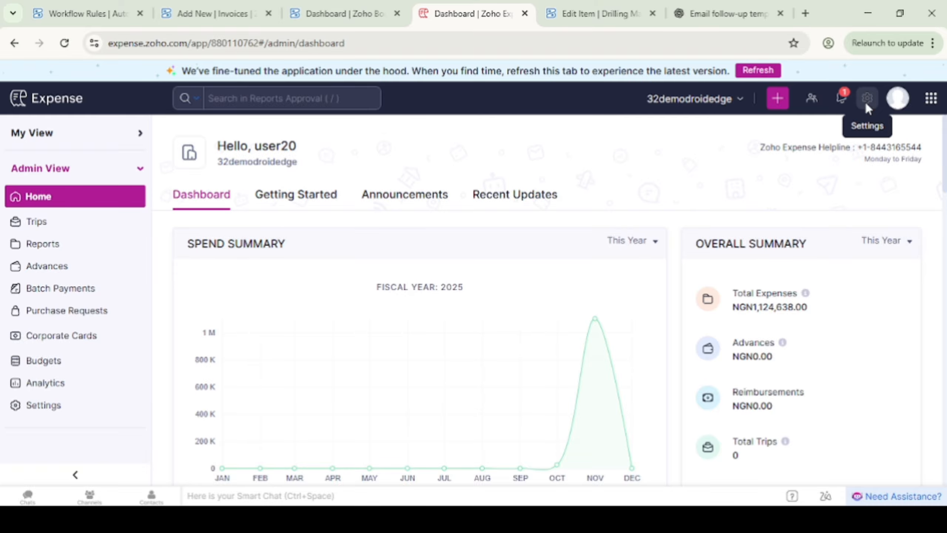
Step: Open the approval settings of the Reports module in the organization's customization settings
{"action": "left_click", "coordinate": [866, 106]}
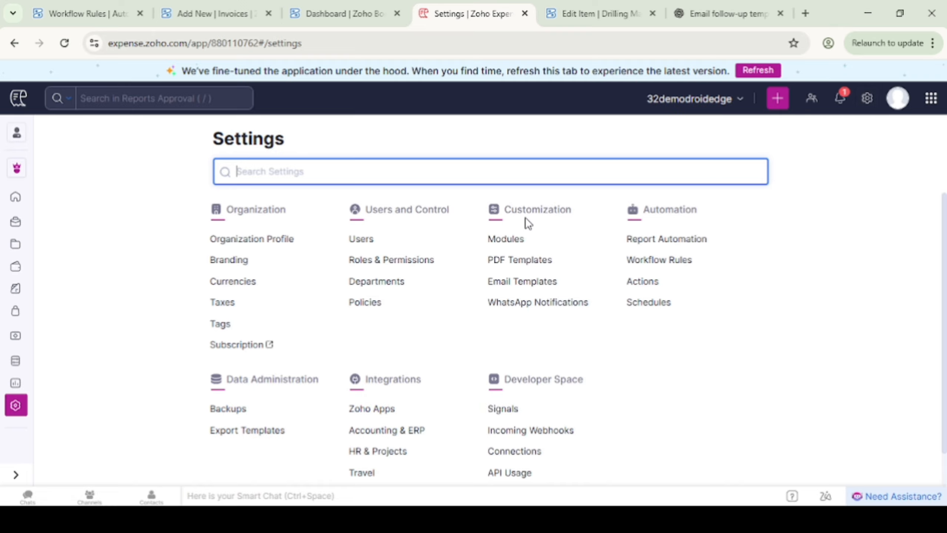
{"action": "left_click", "coordinate": [517, 246]}
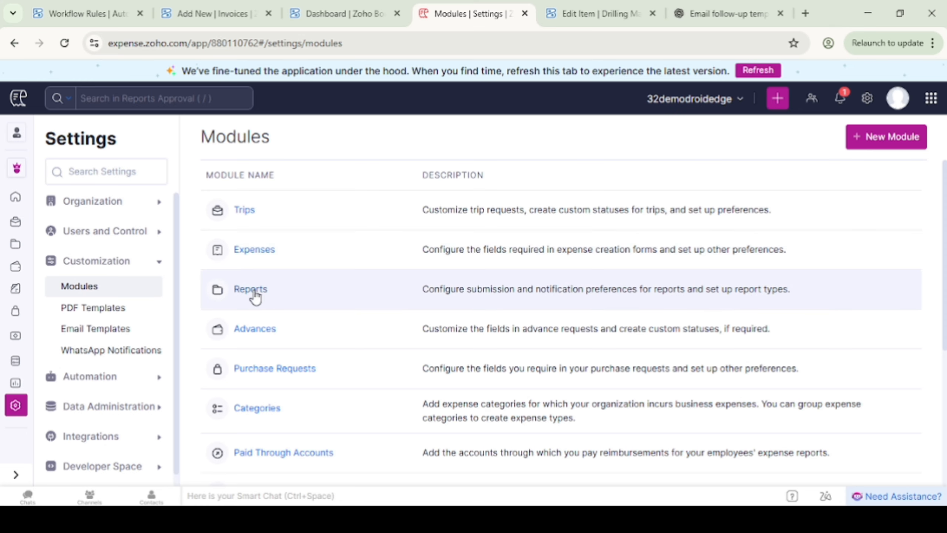
{"action": "left_click", "coordinate": [253, 293]}
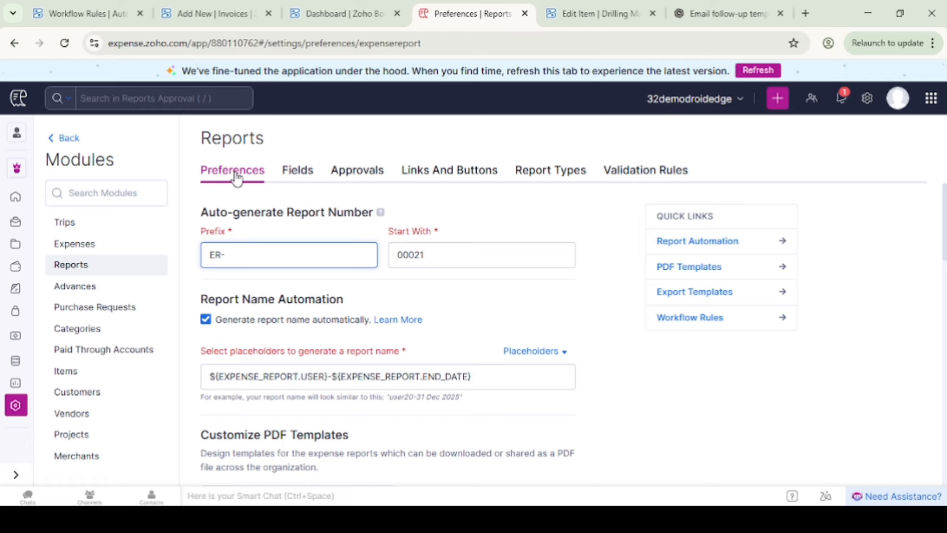
{"action": "left_click", "coordinate": [295, 185]}
{"action": "left_click", "coordinate": [351, 179]}
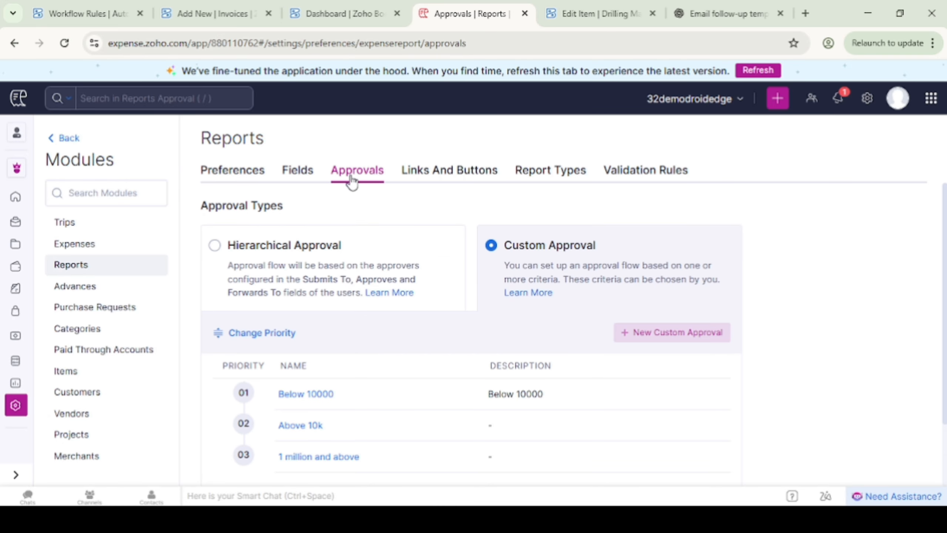
Step: Compare the Hierarchical and Custom Approval types, ending on Custom Approval, and start a new custom approval
{"action": "left_click", "coordinate": [253, 248]}
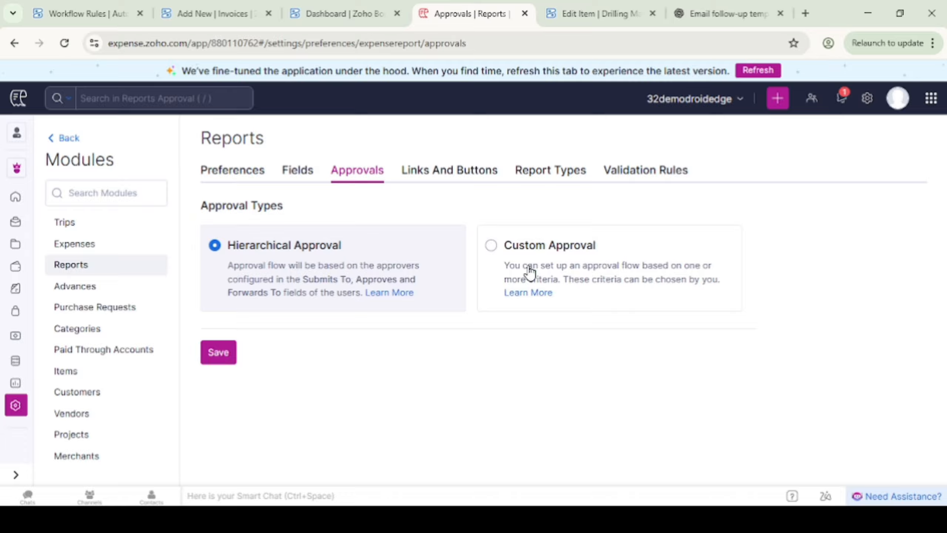
{"action": "left_click", "coordinate": [552, 257]}
{"action": "left_click", "coordinate": [282, 284]}
{"action": "left_click", "coordinate": [549, 278]}
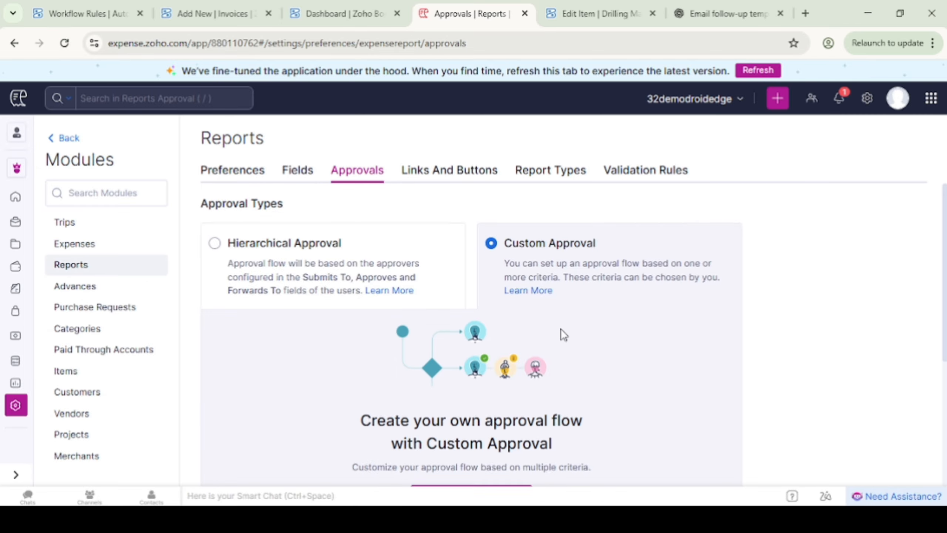
{"action": "scroll", "coordinate": [560, 329], "scroll_direction": "down", "scroll_amount": 5}
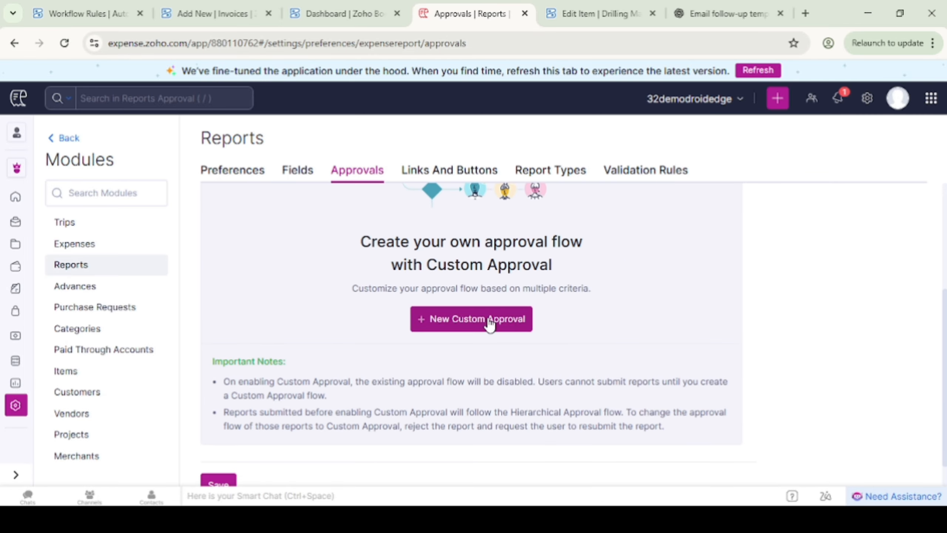
{"action": "left_click", "coordinate": [472, 329]}
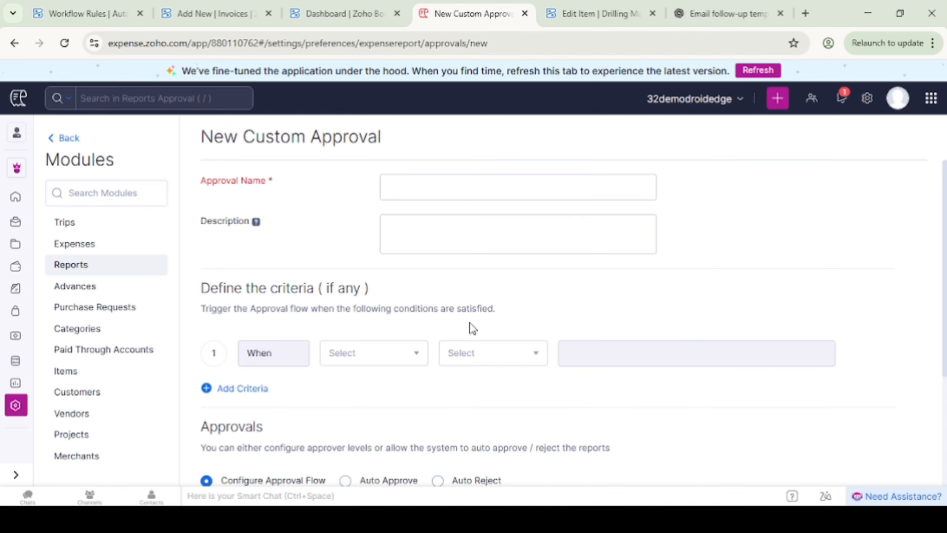
Step: Name the new custom approval "Approval For 100000" and leave the description empty
{"action": "left_click", "coordinate": [463, 179]}
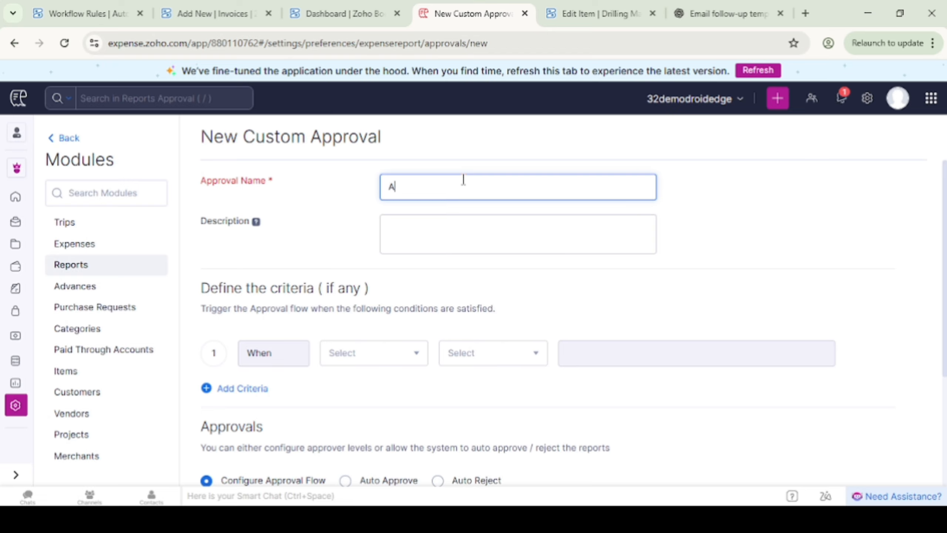
{"action": "type", "text": "proval Foe"}
{"action": "type", "text": "100"}
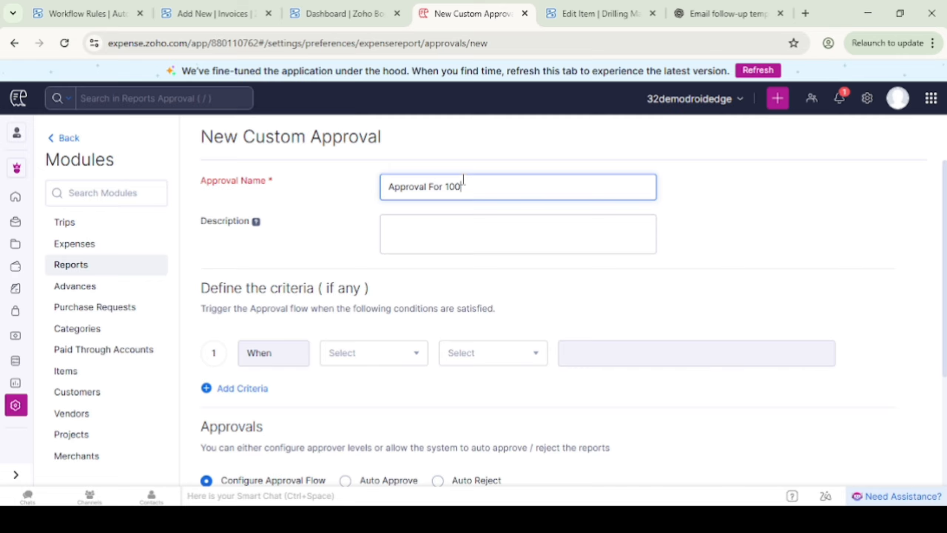
{"action": "type", "text": "000-"}
{"action": "key", "text": "BackSpace"}
{"action": "left_click", "coordinate": [461, 229]}
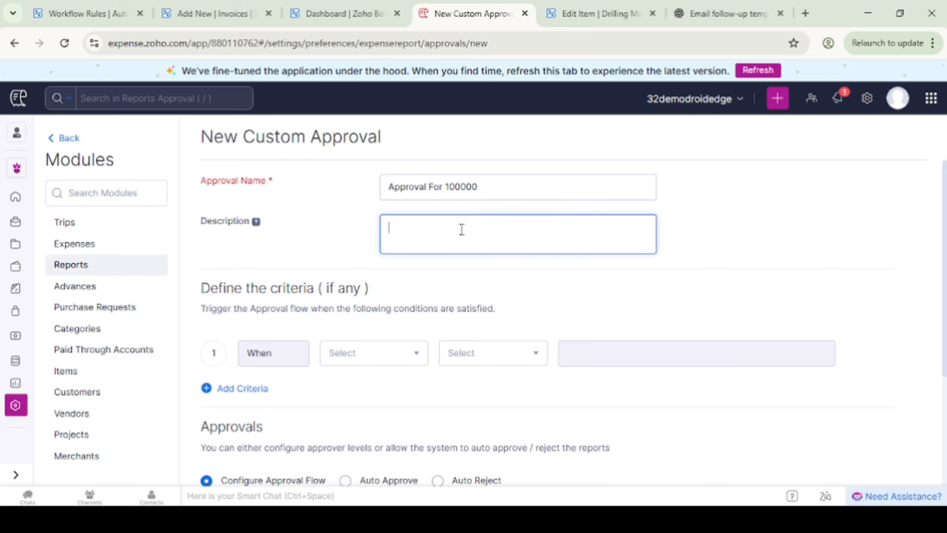
Step: Set the first criterion to Report Total with the greater-than (>) operator
{"action": "scroll", "coordinate": [462, 229], "scroll_direction": "down", "scroll_amount": 2}
{"action": "scroll", "coordinate": [461, 228], "scroll_direction": "up", "scroll_amount": 2}
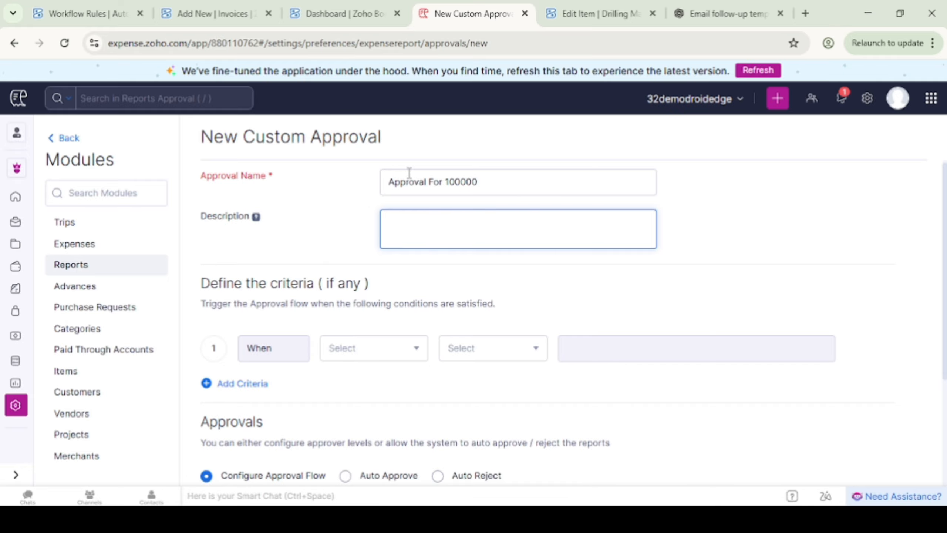
{"action": "scroll", "coordinate": [425, 229], "scroll_direction": "down", "scroll_amount": 4}
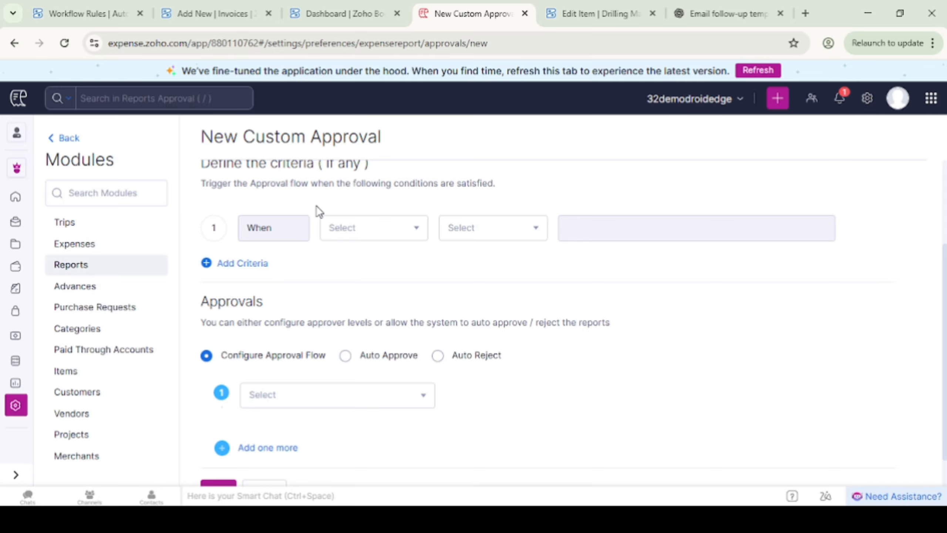
{"action": "scroll", "coordinate": [317, 212], "scroll_direction": "up", "scroll_amount": 2}
{"action": "scroll", "coordinate": [311, 275], "scroll_direction": "down", "scroll_amount": 1}
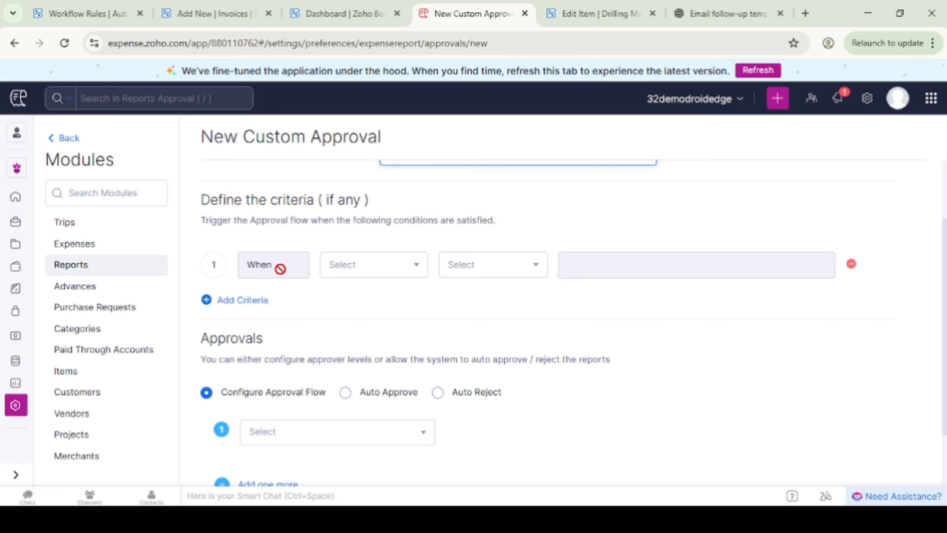
{"action": "left_click", "coordinate": [352, 270]}
{"action": "scroll", "coordinate": [364, 399], "scroll_direction": "down", "scroll_amount": 2}
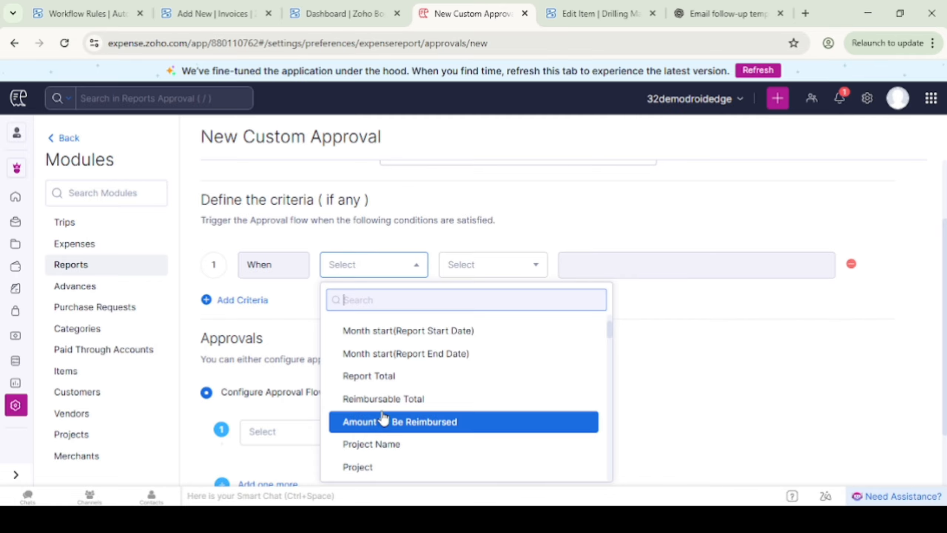
{"action": "scroll", "coordinate": [433, 331], "scroll_direction": "up", "scroll_amount": 2}
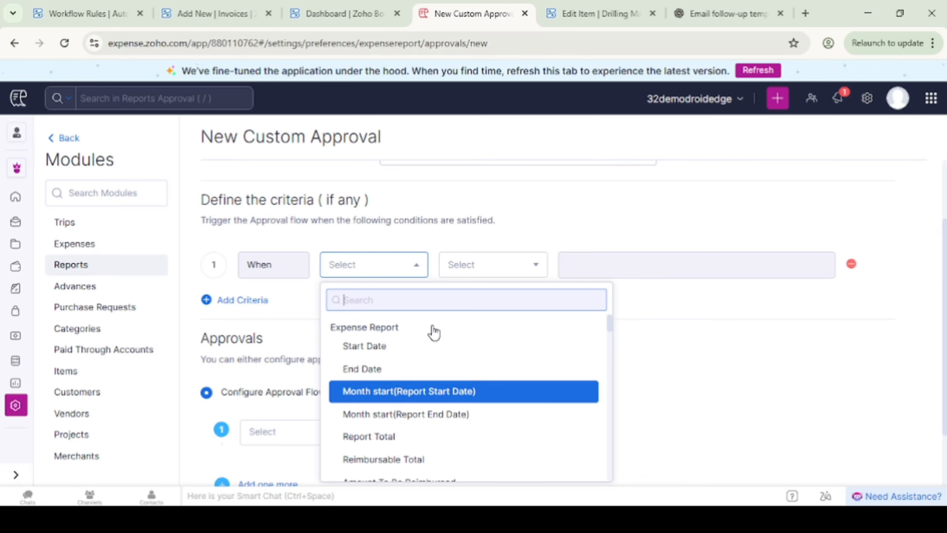
{"action": "scroll", "coordinate": [395, 373], "scroll_direction": "down", "scroll_amount": 3}
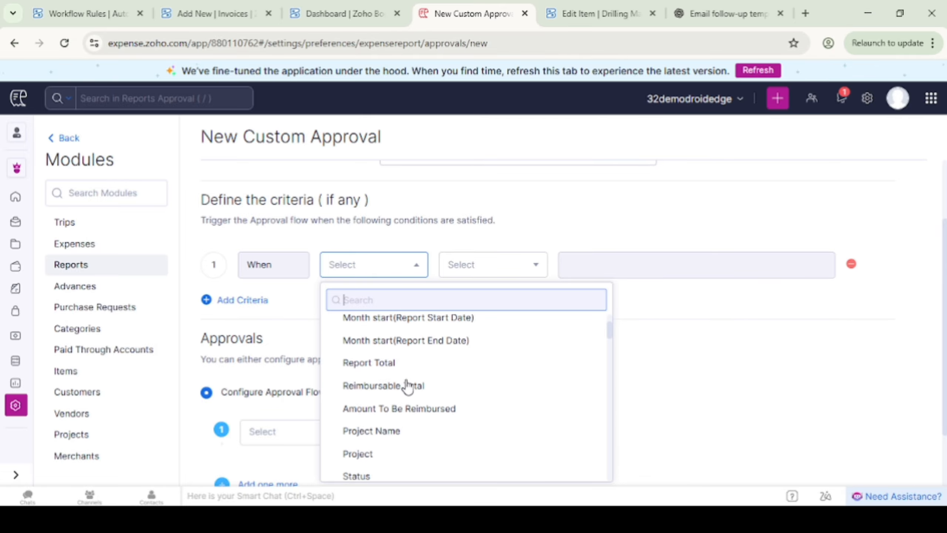
{"action": "left_click", "coordinate": [388, 355]}
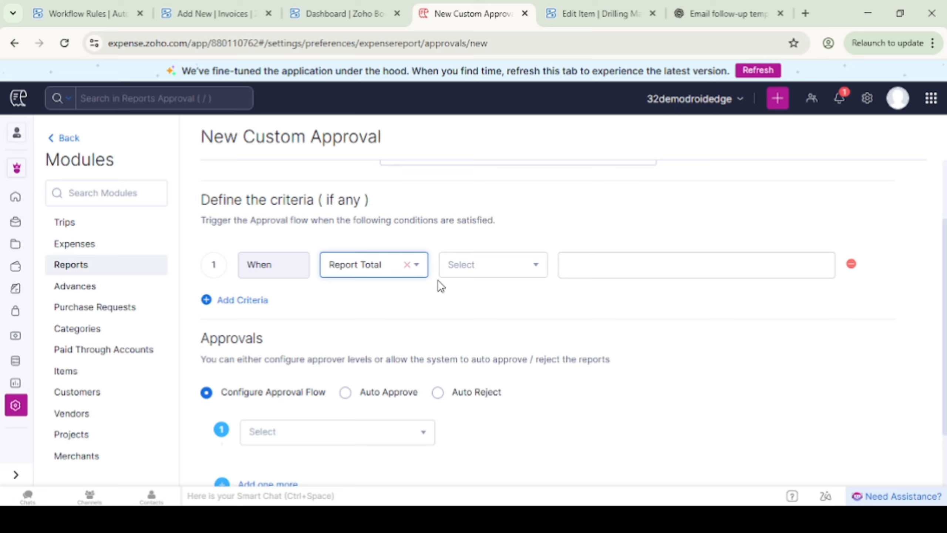
{"action": "left_click", "coordinate": [500, 266]}
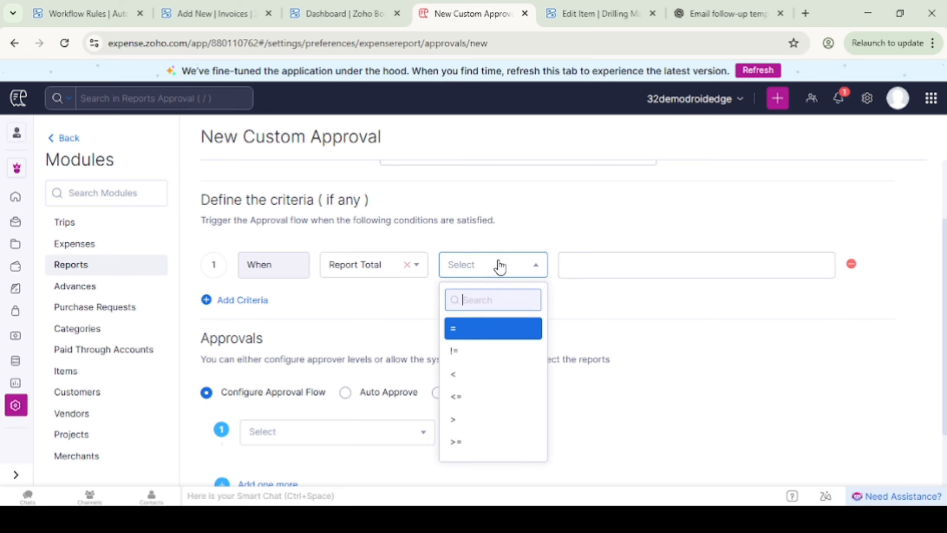
{"action": "left_click", "coordinate": [465, 426]}
Step: Extend the approval name to "Approval For 100000 and Above"
{"action": "scroll", "coordinate": [487, 365], "scroll_direction": "up", "scroll_amount": 3}
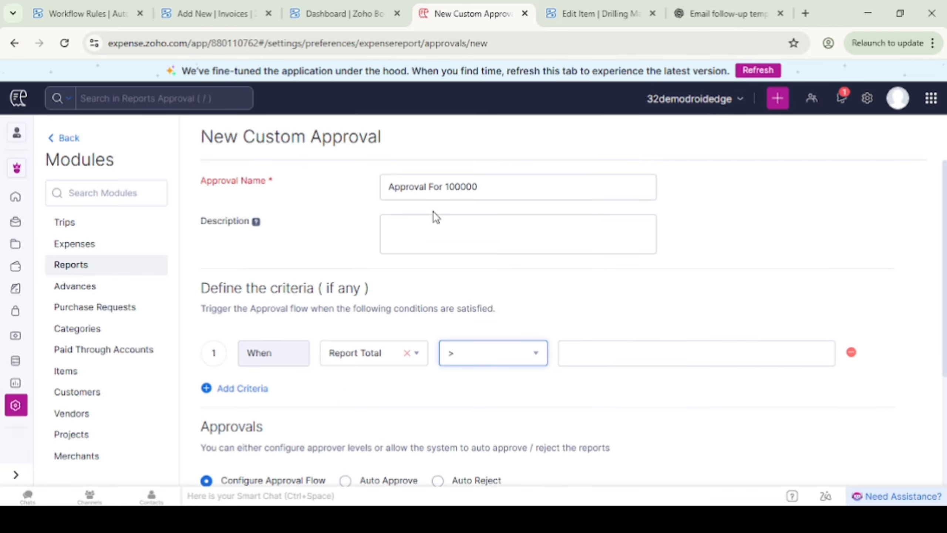
{"action": "left_click", "coordinate": [484, 187]}
{"action": "type", "text": "an"}
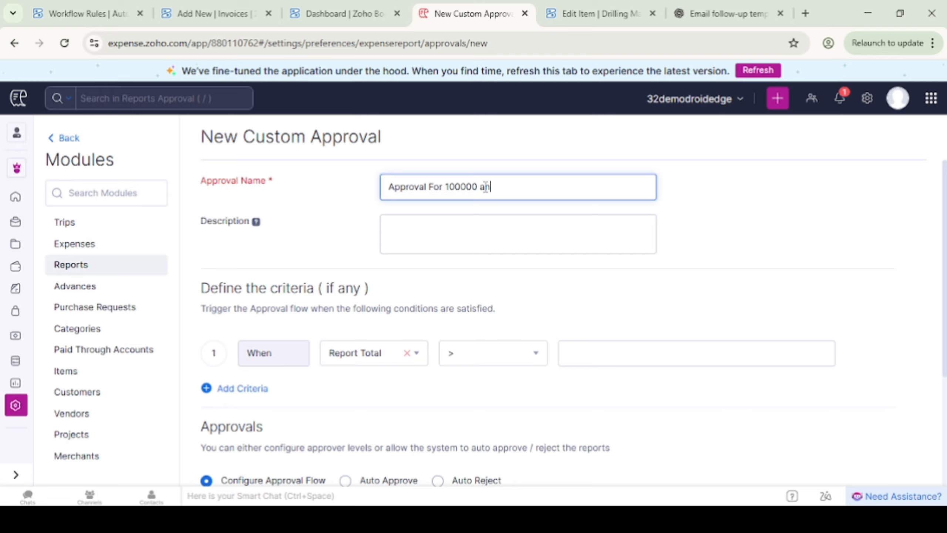
{"action": "type", "text": "d Above"}
Step: Set the amount of the Report Total criterion to 100000
{"action": "scroll", "coordinate": [506, 253], "scroll_direction": "down", "scroll_amount": 3}
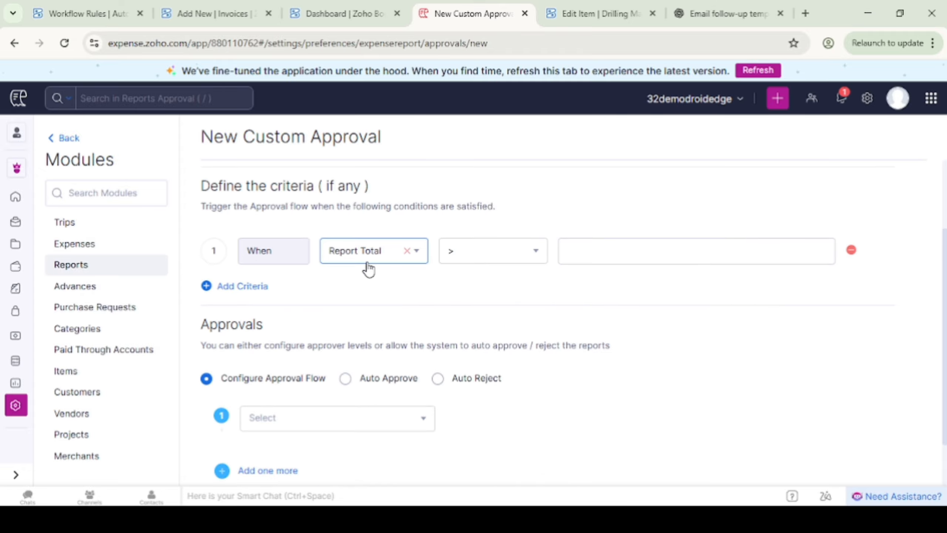
{"action": "left_click", "coordinate": [586, 251]}
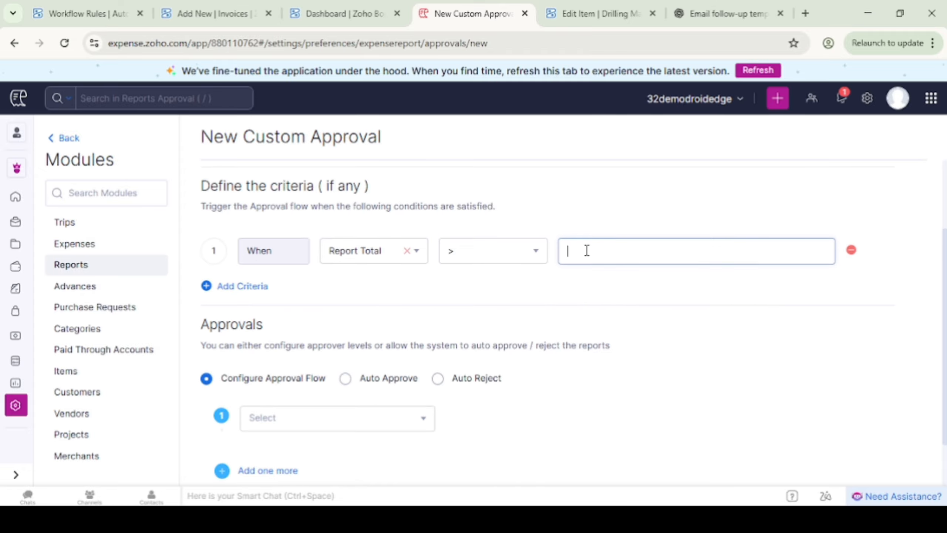
{"action": "type", "text": "100000"}
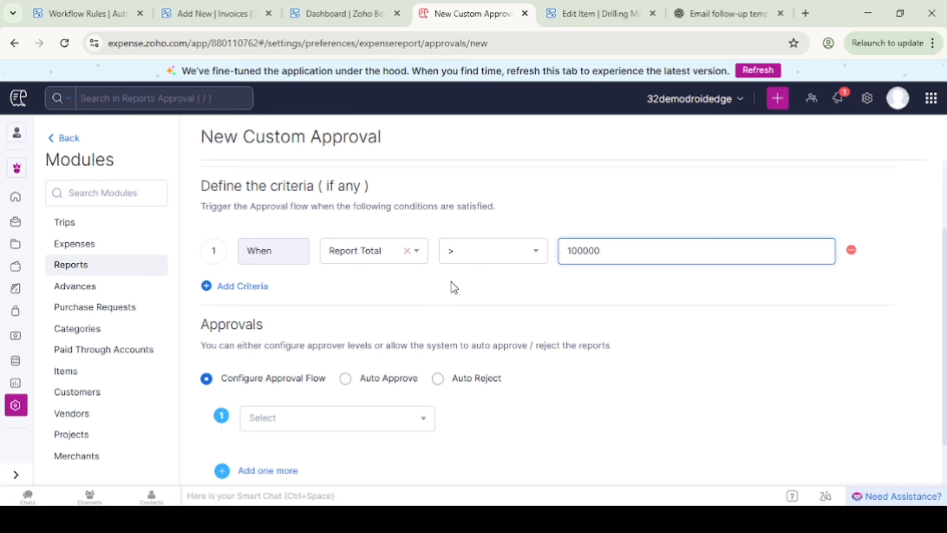
Step: Configure the first approval step as Submits To with Two Levels
{"action": "scroll", "coordinate": [451, 286], "scroll_direction": "down", "scroll_amount": 2}
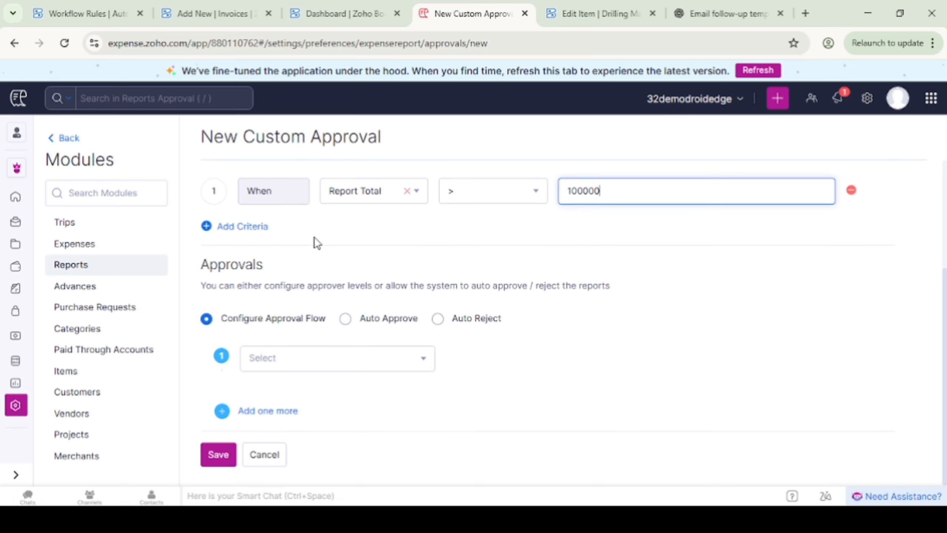
{"action": "scroll", "coordinate": [251, 288], "scroll_direction": "down", "scroll_amount": 1}
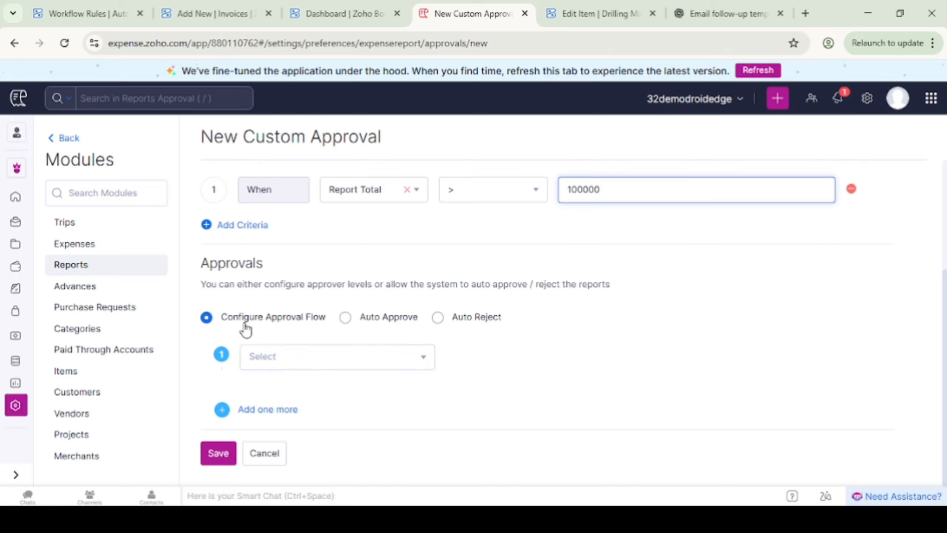
{"action": "left_click", "coordinate": [299, 367]}
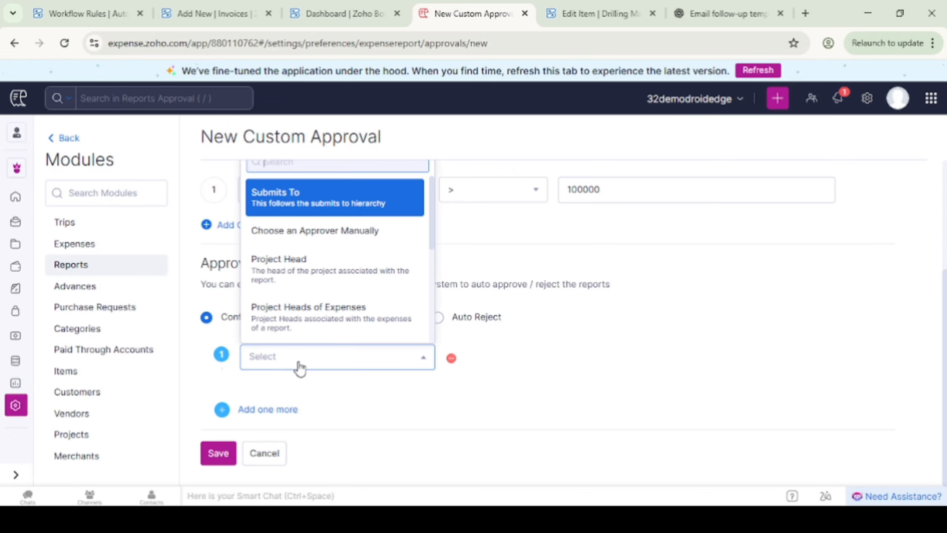
{"action": "left_click", "coordinate": [320, 204]}
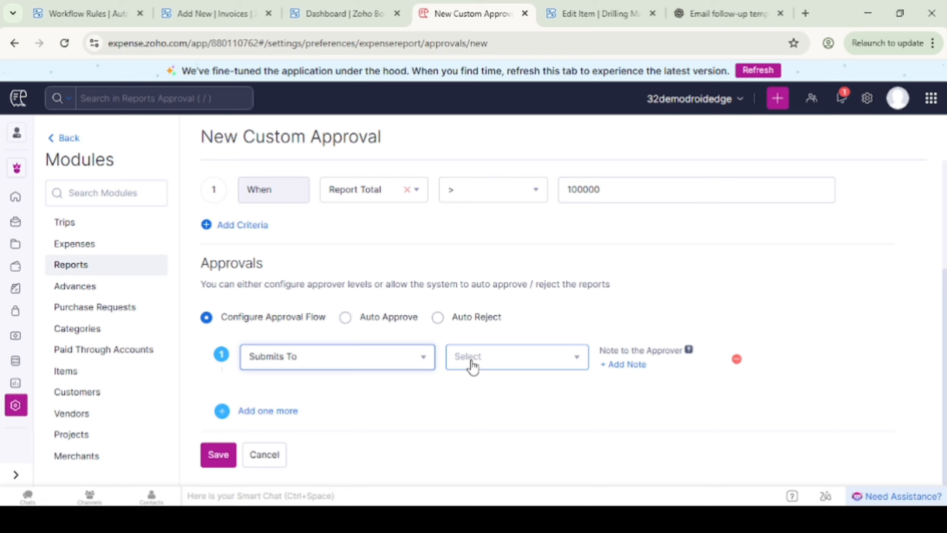
{"action": "left_click", "coordinate": [489, 362]}
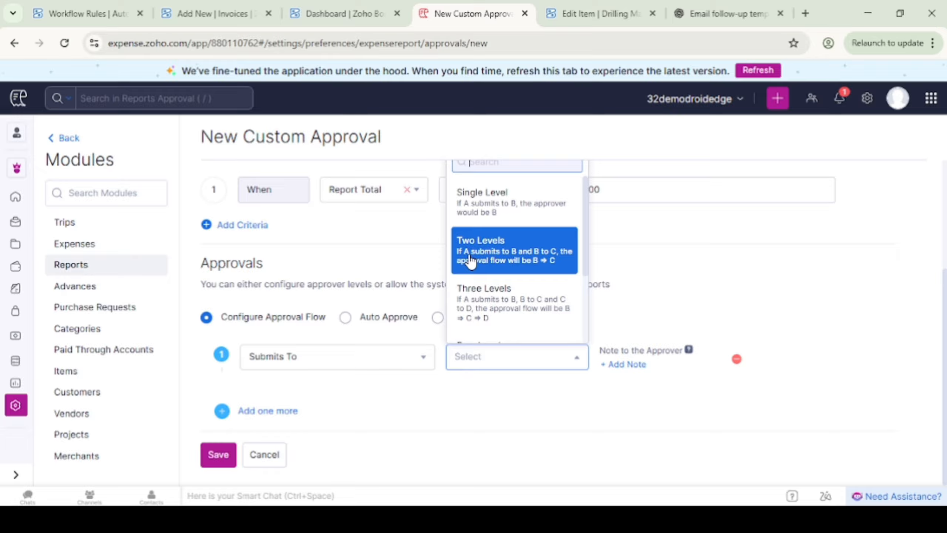
{"action": "left_click", "coordinate": [539, 266]}
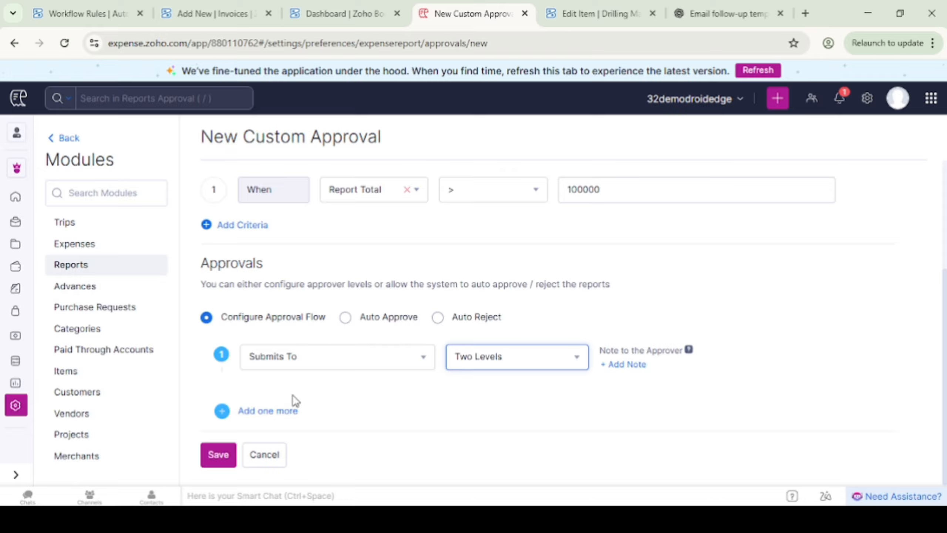
Step: Add a second step to the approval flow and set its approver type to Choose an Approver Manually
{"action": "left_click", "coordinate": [274, 411]}
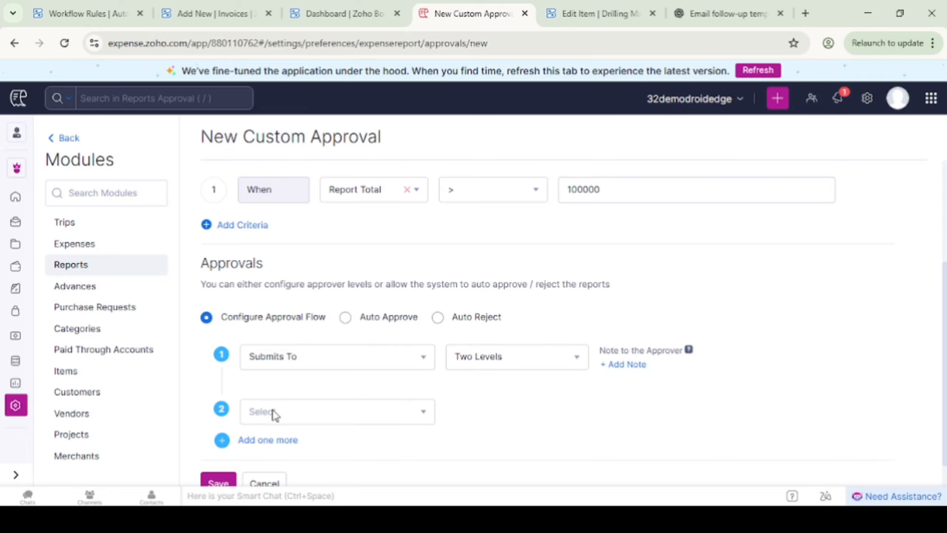
{"action": "left_click", "coordinate": [361, 398]}
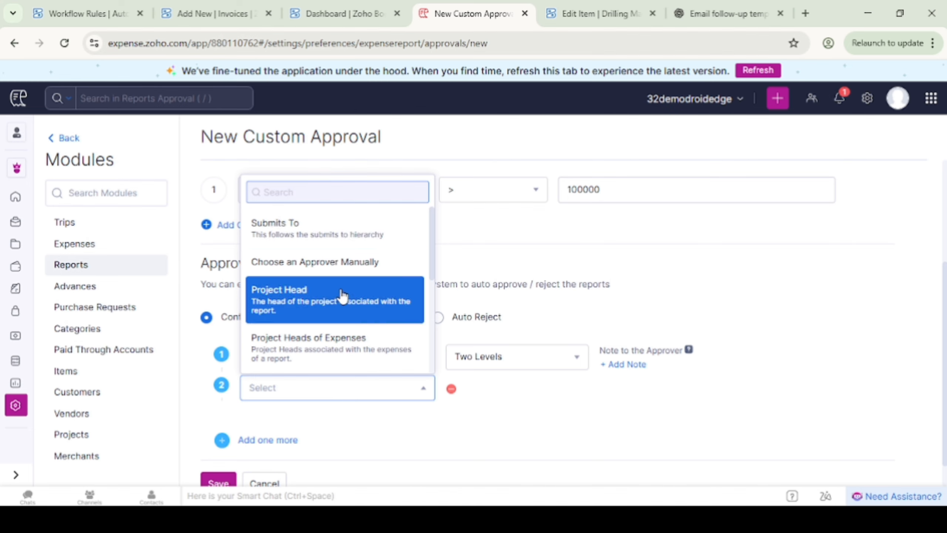
{"action": "left_click", "coordinate": [358, 263]}
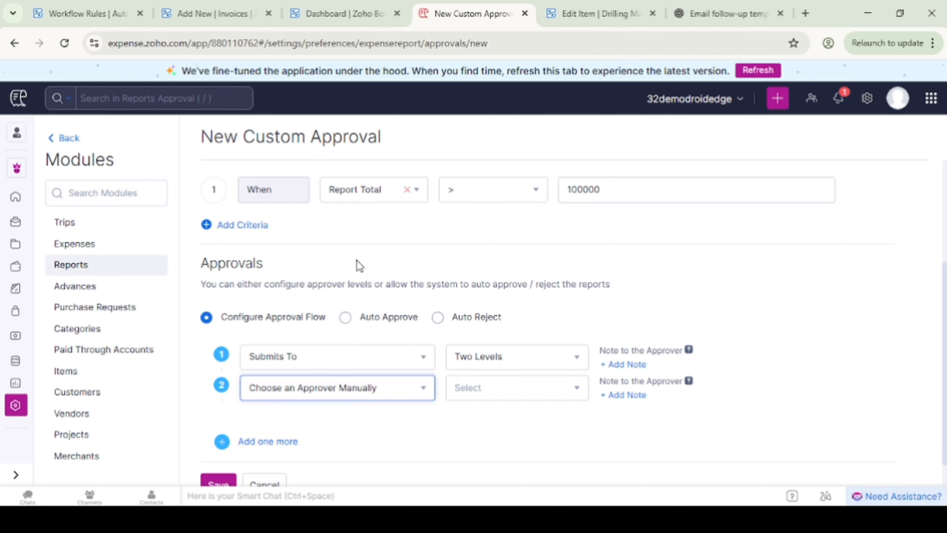
Step: Review the approver type options available for the second approval step, keeping Choose an Approver Manually
{"action": "left_click", "coordinate": [364, 393]}
{"action": "scroll", "coordinate": [358, 315], "scroll_direction": "down", "scroll_amount": 3}
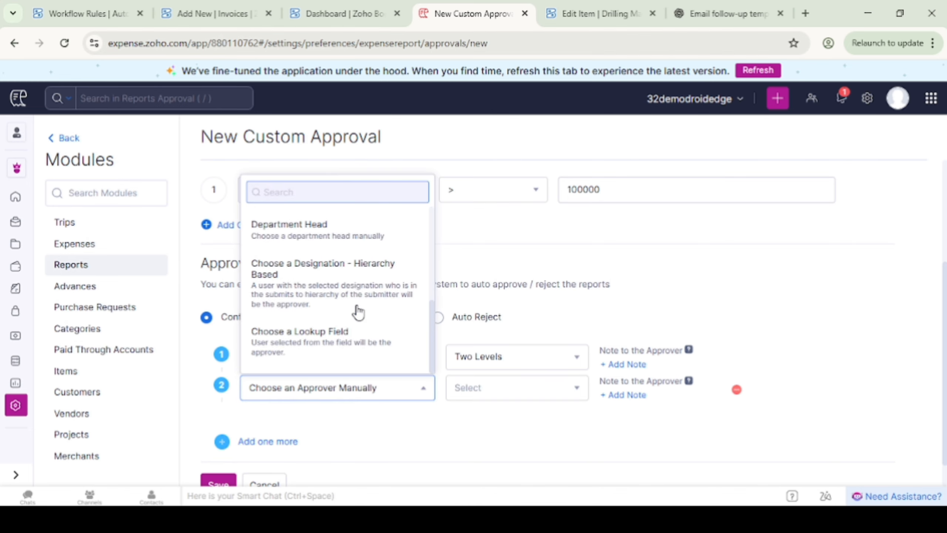
{"action": "scroll", "coordinate": [358, 311], "scroll_direction": "up", "scroll_amount": 3}
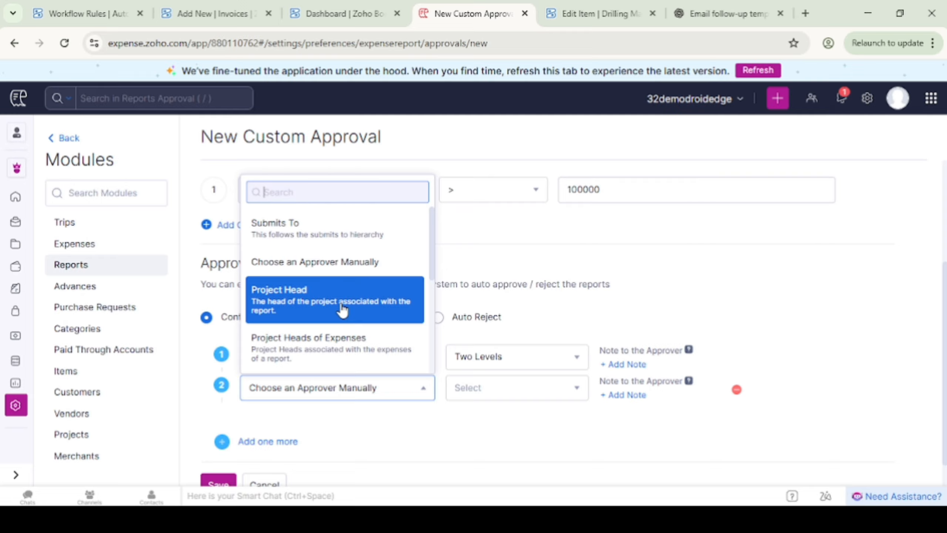
{"action": "left_click", "coordinate": [520, 337]}
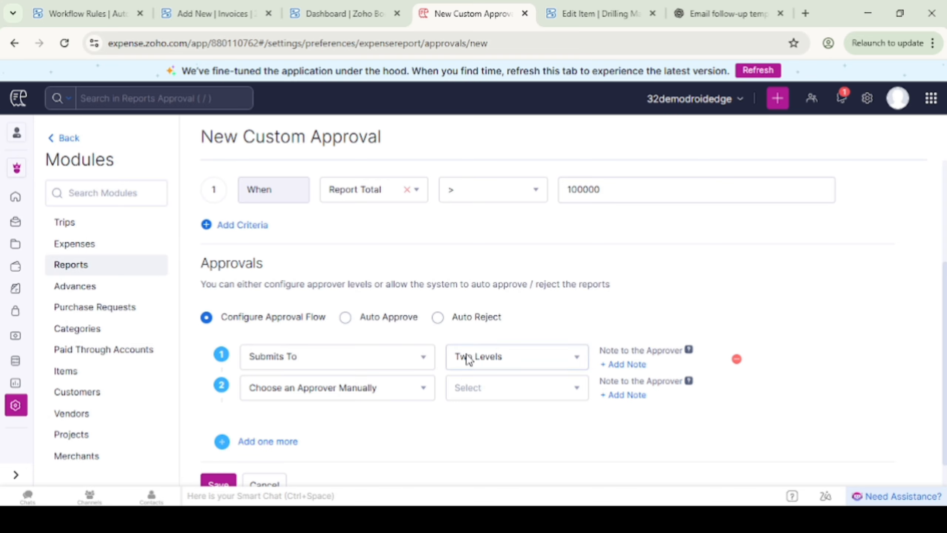
{"action": "left_click", "coordinate": [327, 400]}
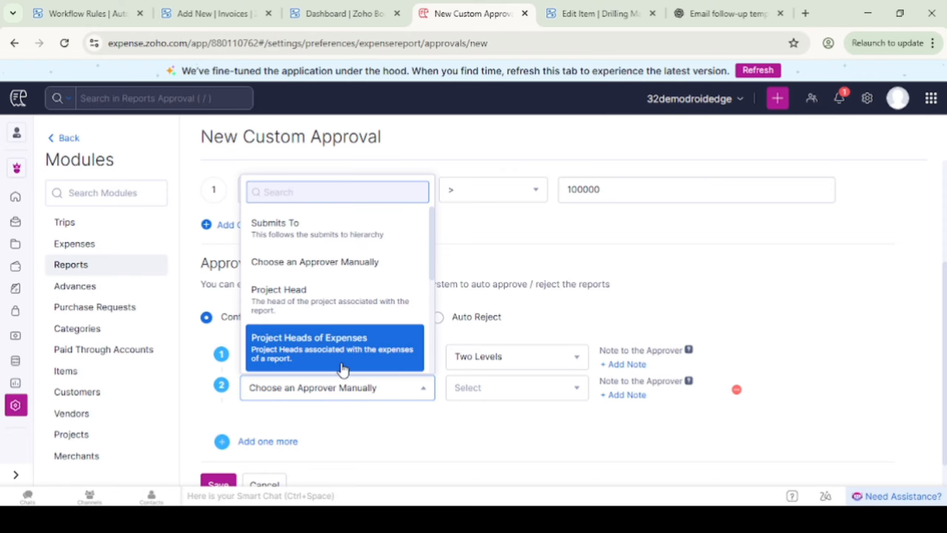
{"action": "scroll", "coordinate": [346, 336], "scroll_direction": "down", "scroll_amount": 3}
{"action": "scroll", "coordinate": [336, 291], "scroll_direction": "up", "scroll_amount": 3}
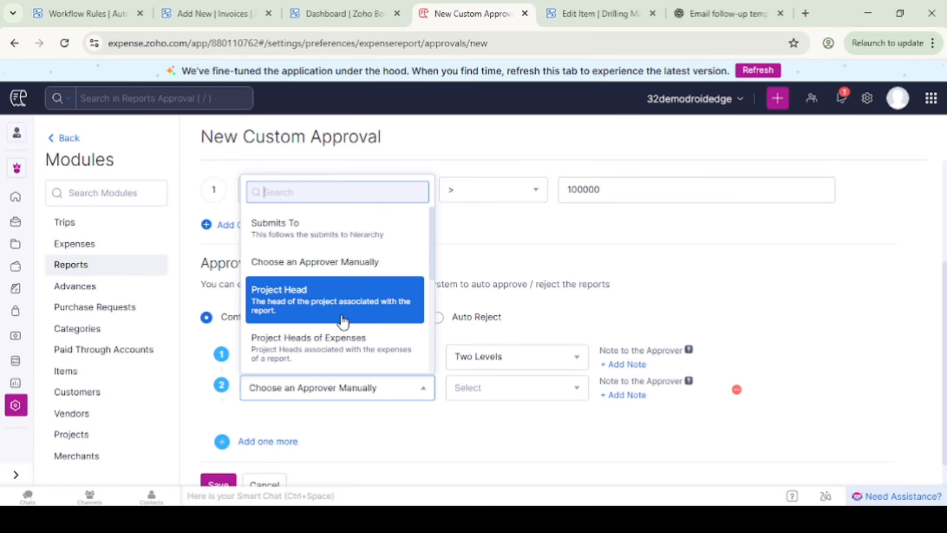
{"action": "left_click", "coordinate": [348, 262]}
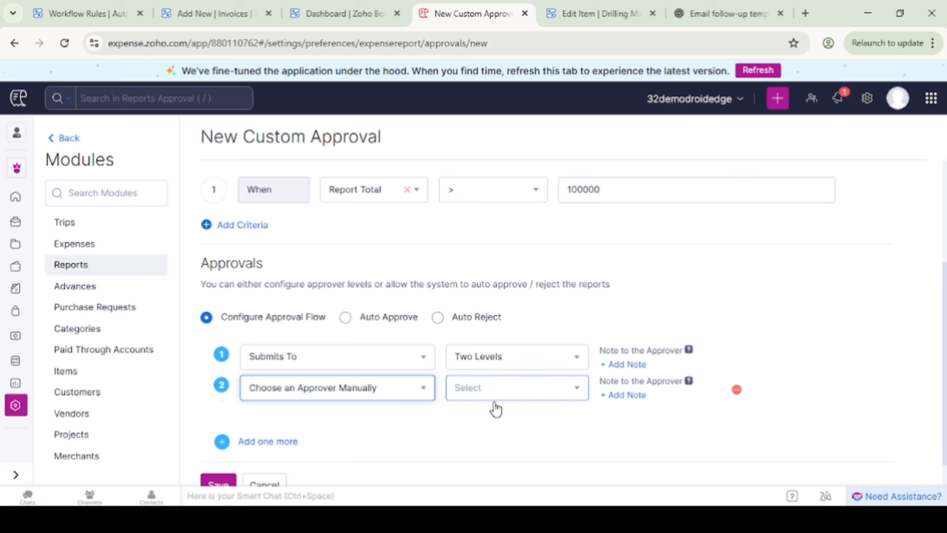
Step: Assign Finance as the approver of the second approval step and save the custom approval
{"action": "left_click", "coordinate": [486, 392]}
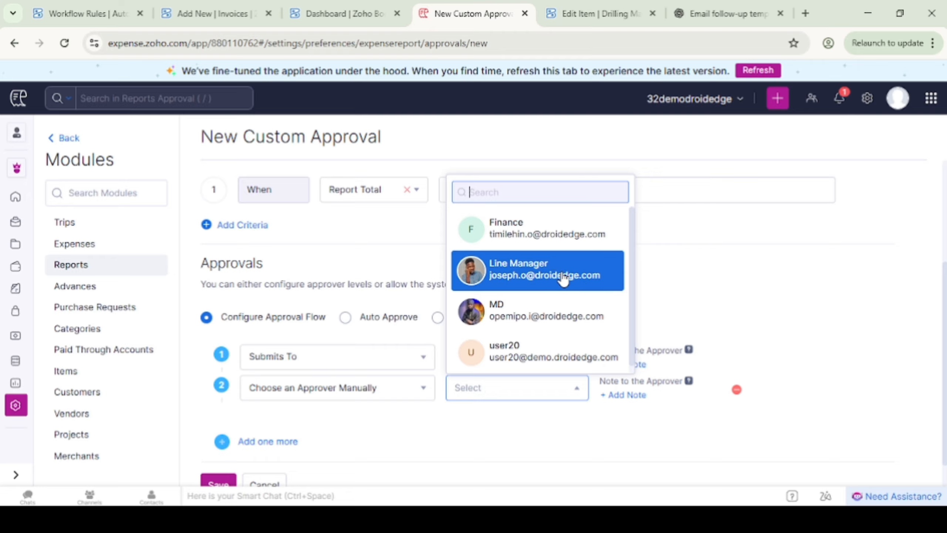
{"action": "left_click", "coordinate": [533, 241]}
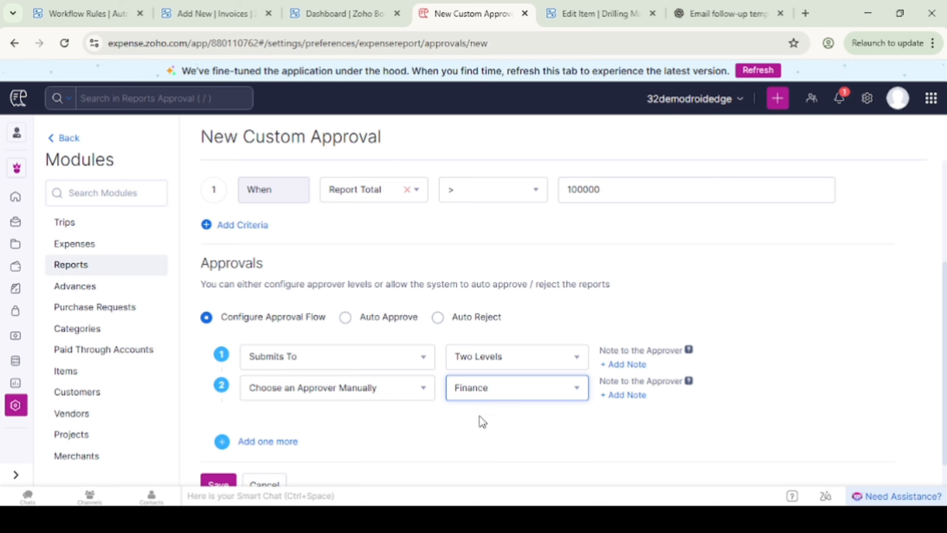
{"action": "scroll", "coordinate": [479, 415], "scroll_direction": "down", "scroll_amount": 2}
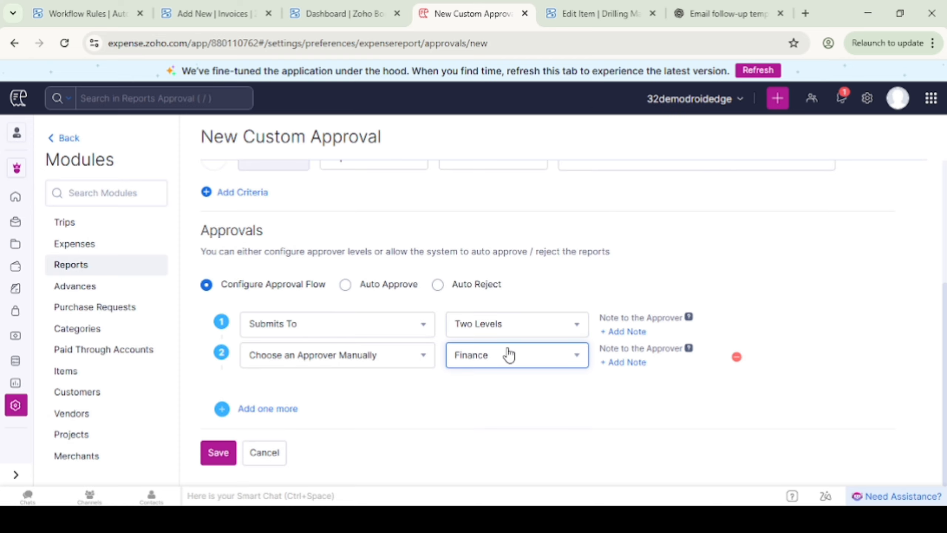
{"action": "left_click", "coordinate": [218, 452]}
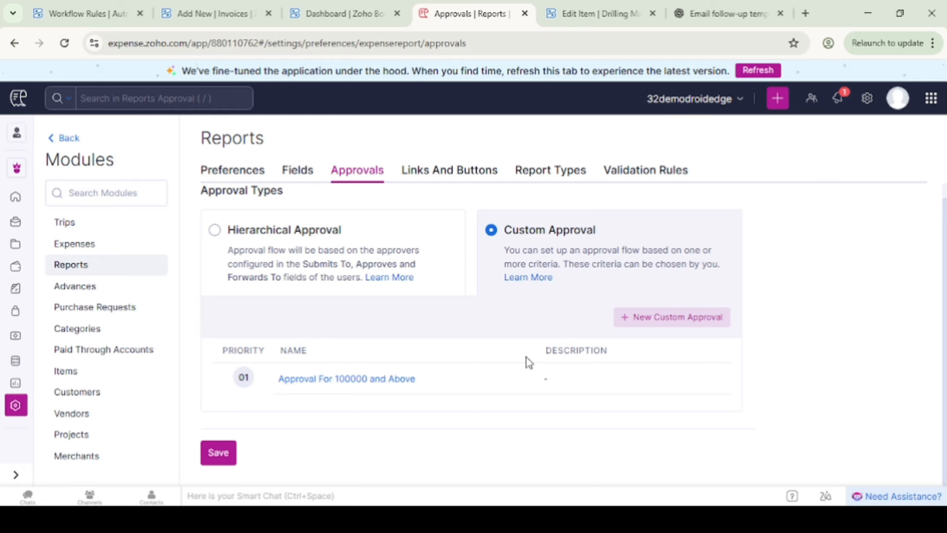
{"action": "mouse_move", "coordinate": [510, 383]}
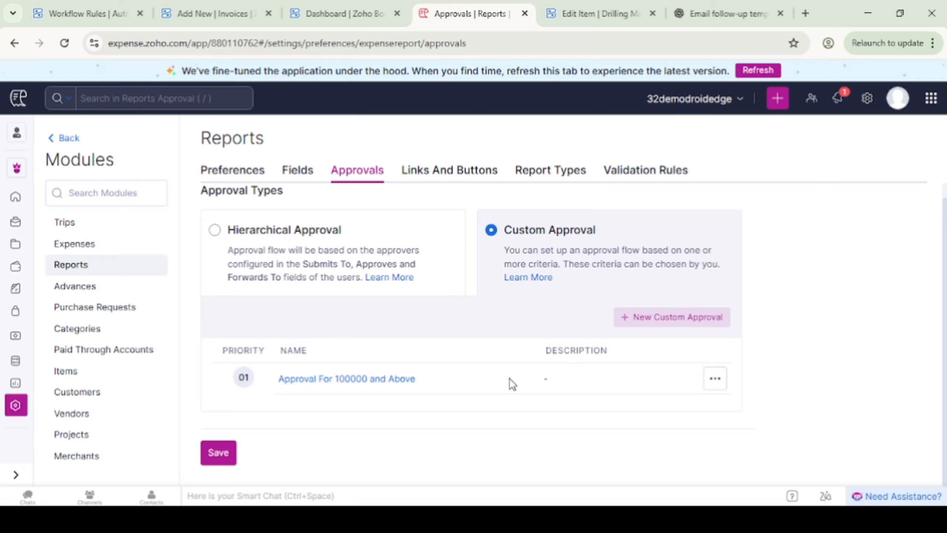